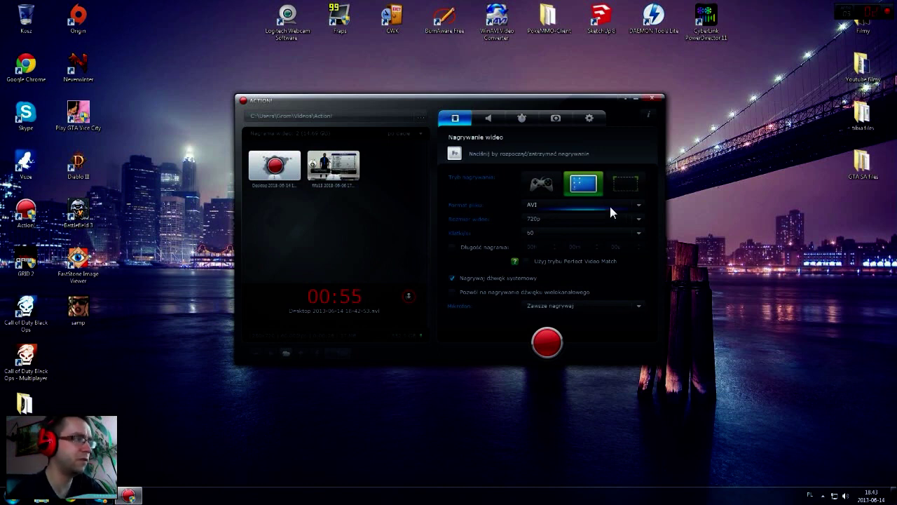
Step: Review the video recording choices for file format, video size, frame rate and microphone mode, picking 60 as the frame rate
left_click(609, 206)
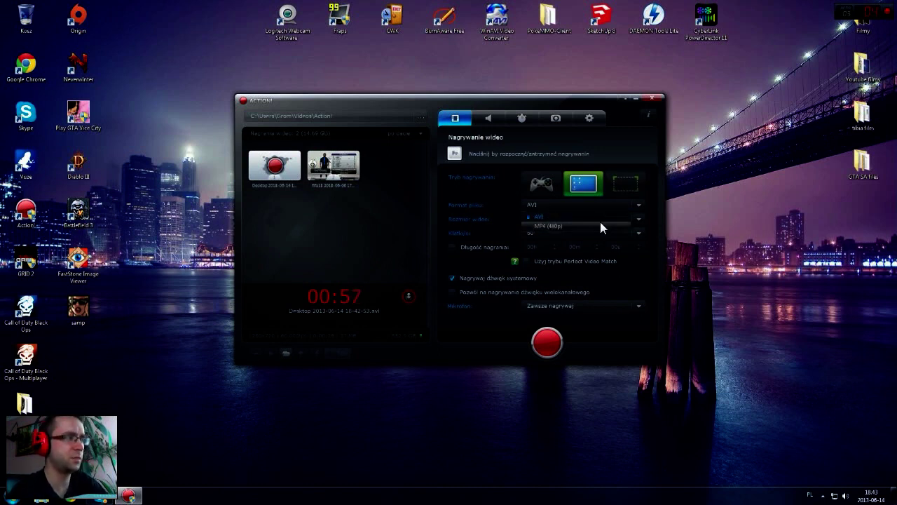
left_click(579, 204)
left_click(576, 218)
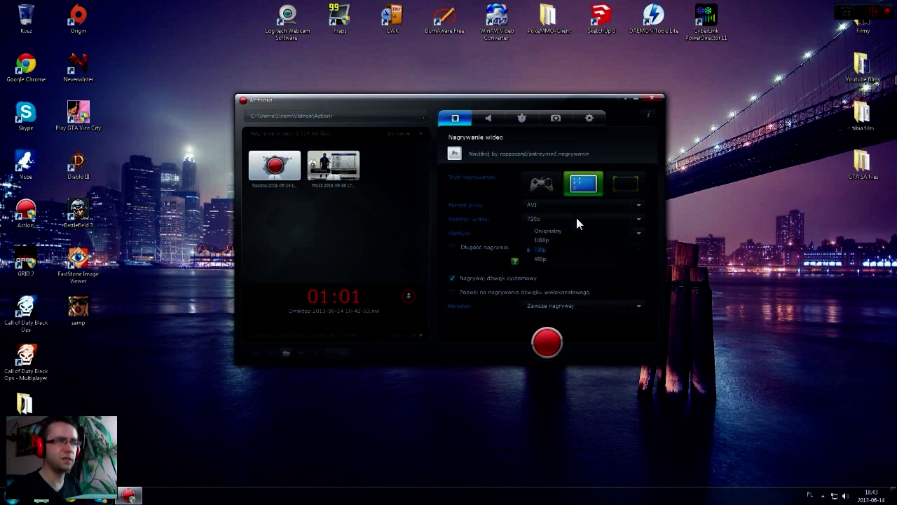
left_click(577, 218)
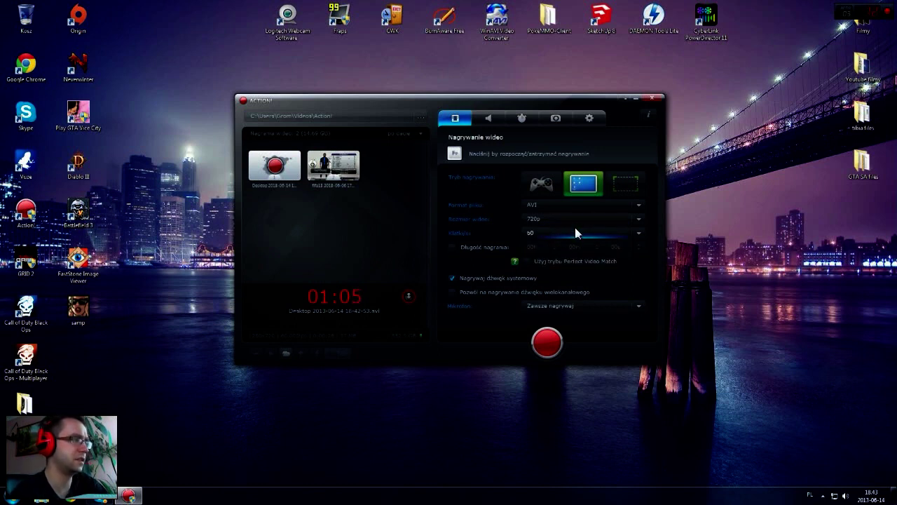
left_click(574, 233)
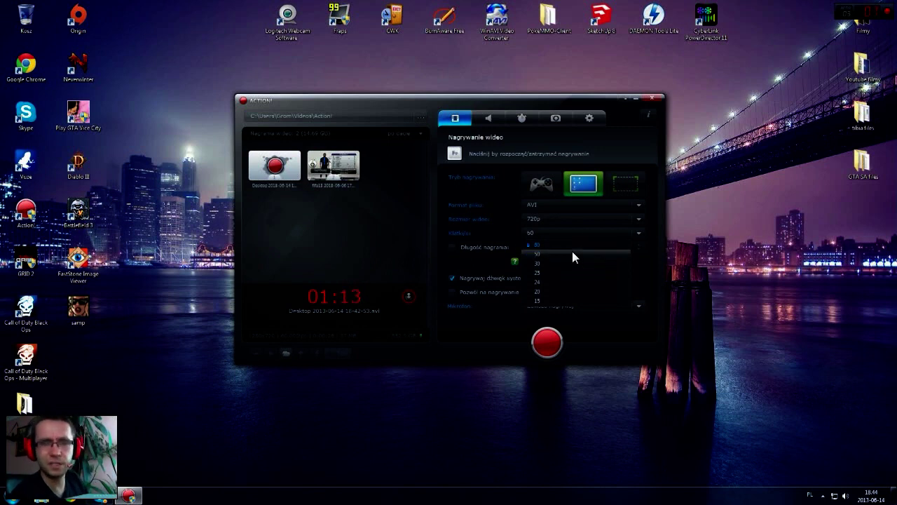
left_click(572, 242)
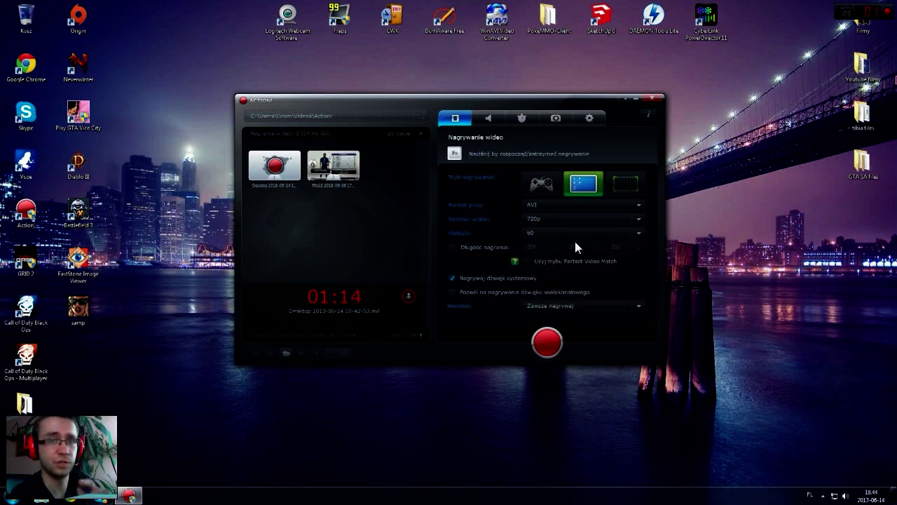
left_click(569, 308)
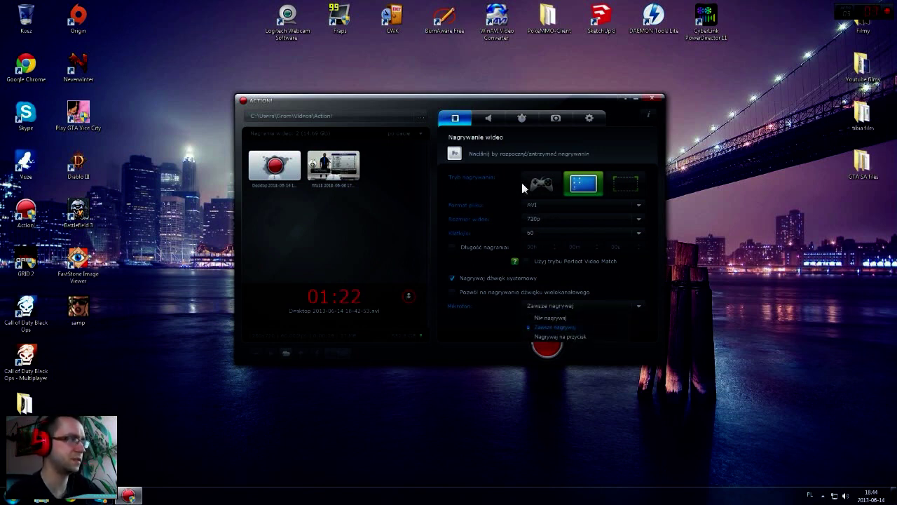
Step: In the audio recording settings, choose WAV as the output format and Zawsze nagrywaj as the microphone mode
left_click(489, 118)
left_click(489, 118)
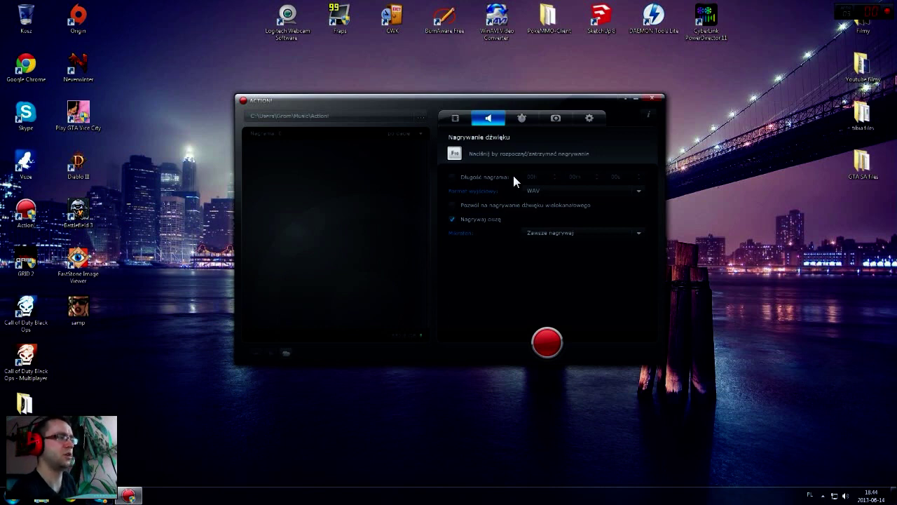
left_click(540, 190)
left_click(548, 203)
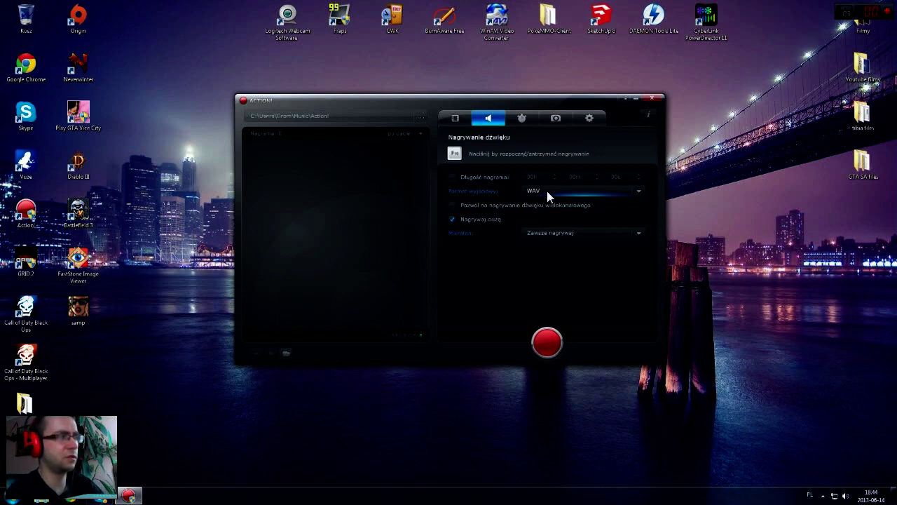
left_click(557, 234)
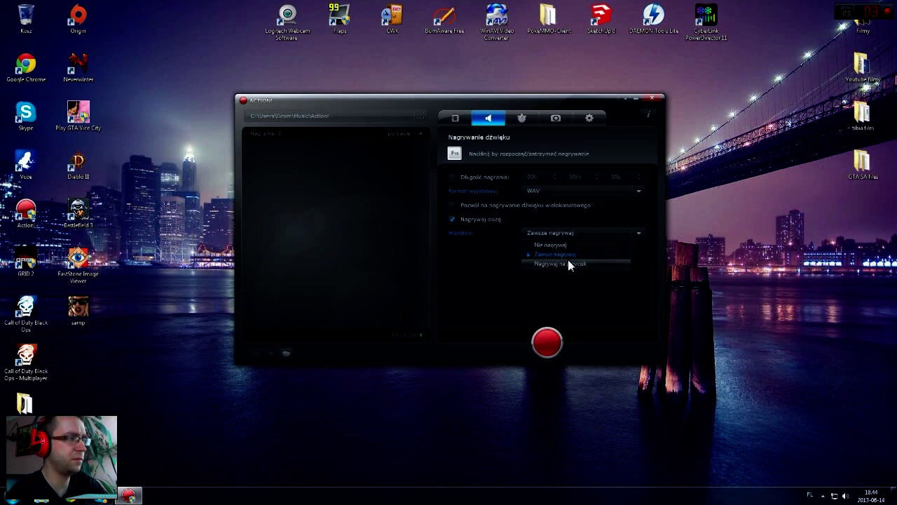
left_click(565, 253)
Step: Examine the performance measurement page and the file format choices for screenshots
left_click(522, 118)
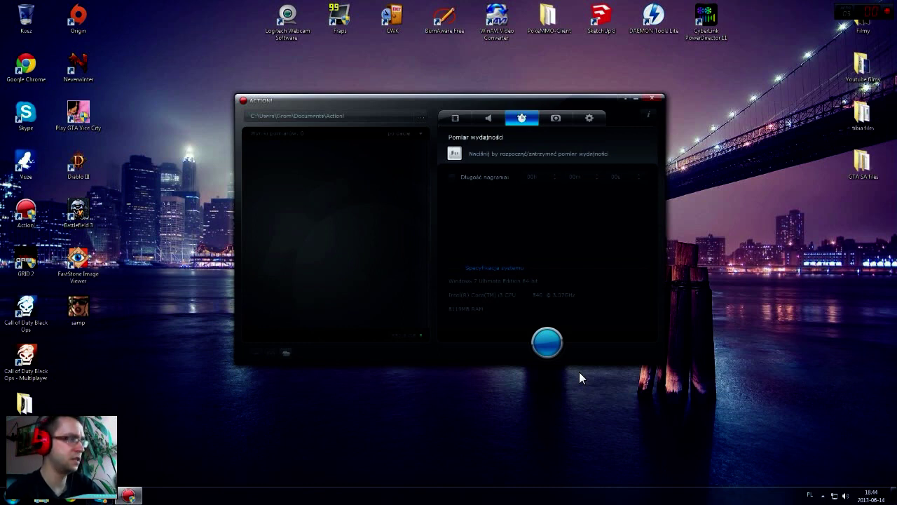
left_click(556, 118)
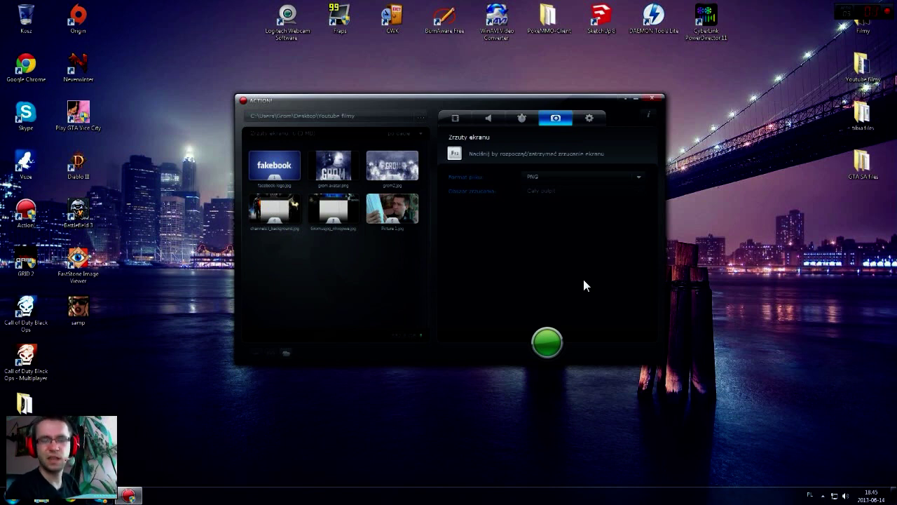
left_click(560, 180)
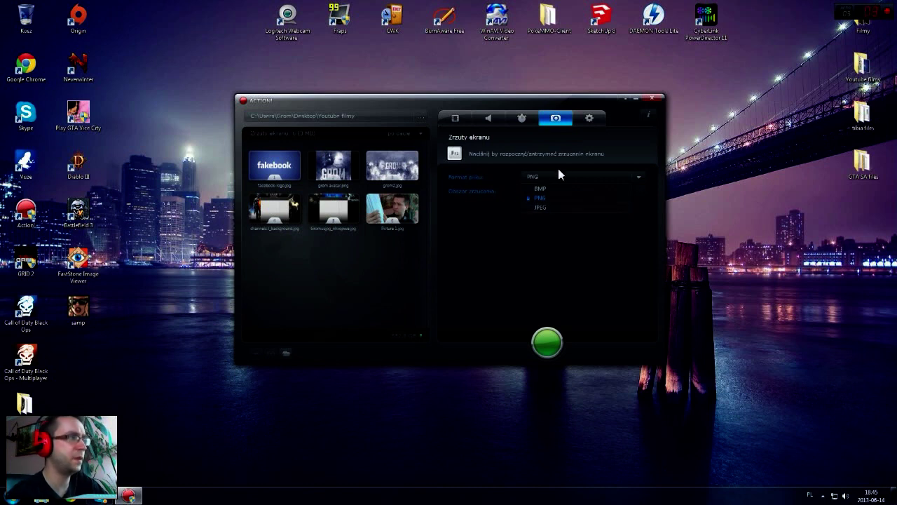
Step: View the general settings and choose Normalna as the video quality in the video recording settings
left_click(591, 118)
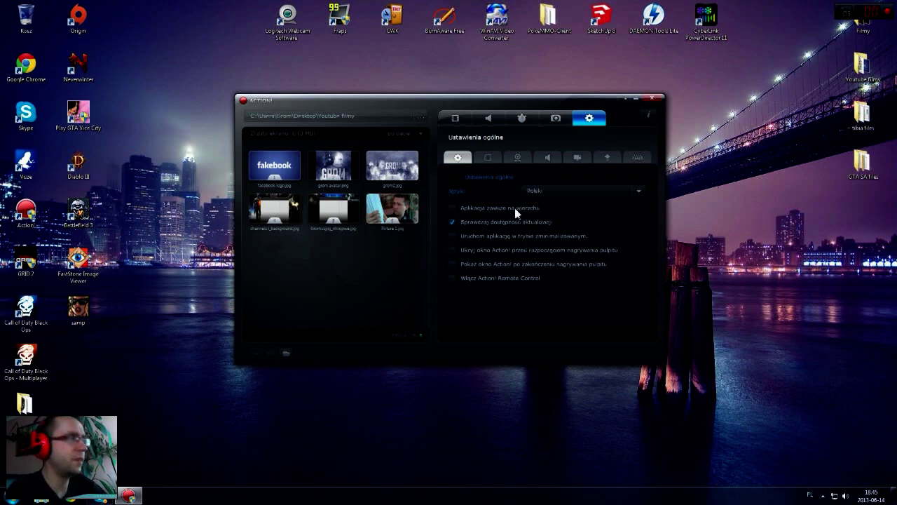
left_click(492, 160)
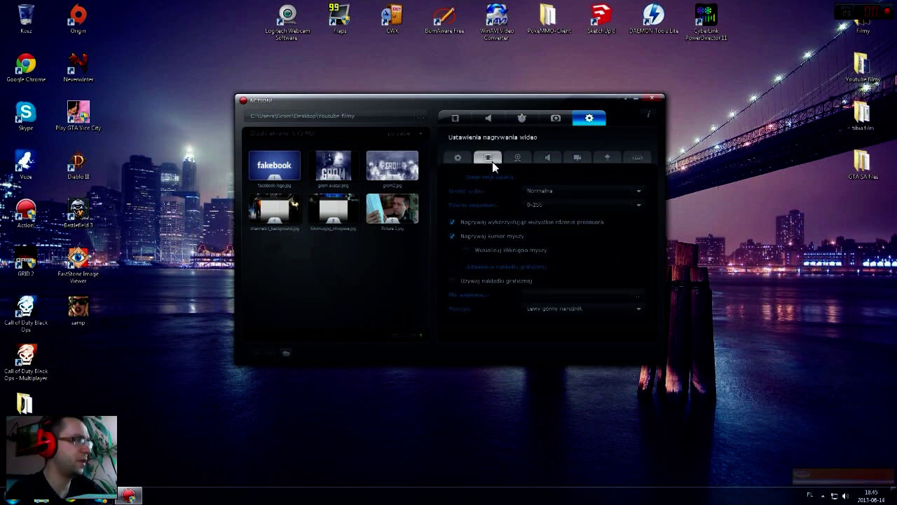
left_click(536, 190)
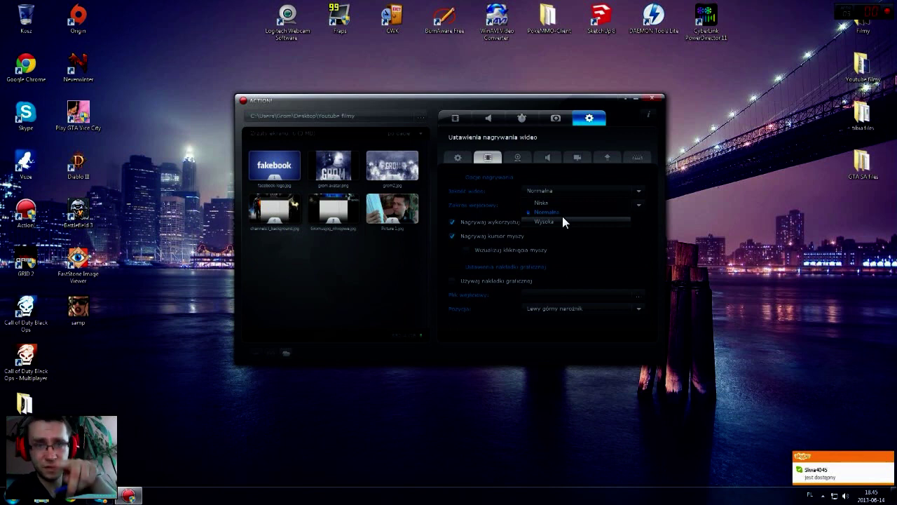
left_click(582, 234)
left_click(572, 205)
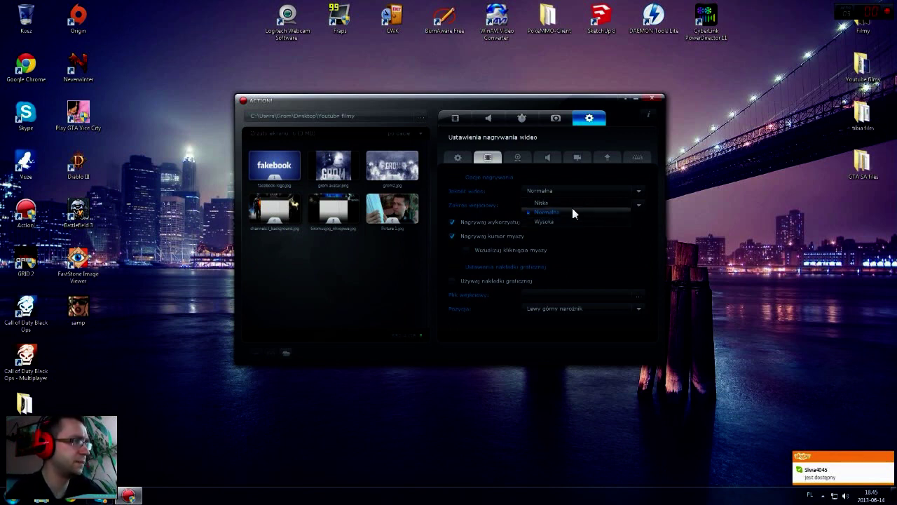
left_click(572, 209)
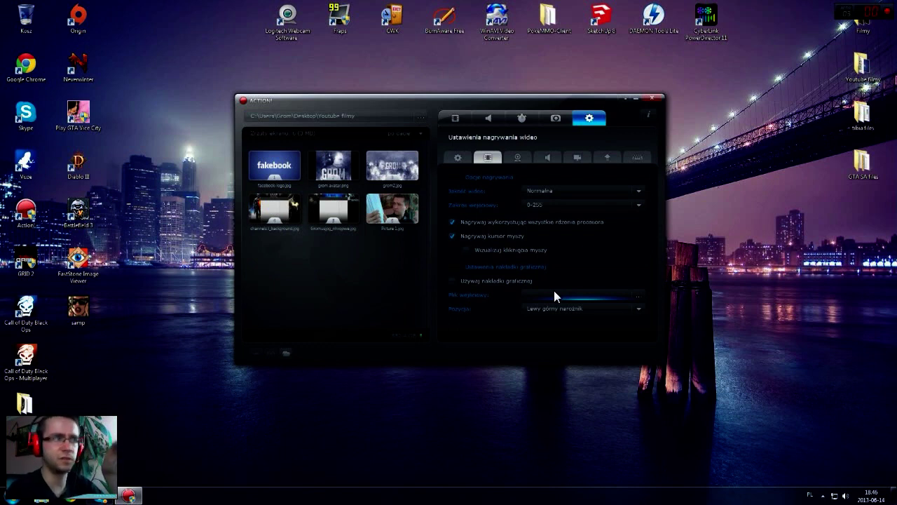
Step: Examine the webcam settings, including the position choices for the first webcam, and view the display preview before closing it
left_click(521, 158)
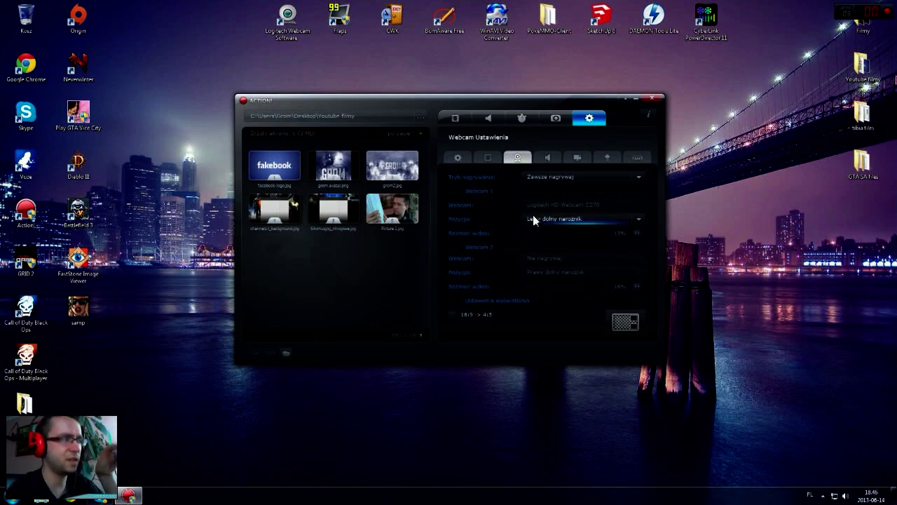
left_click(537, 217)
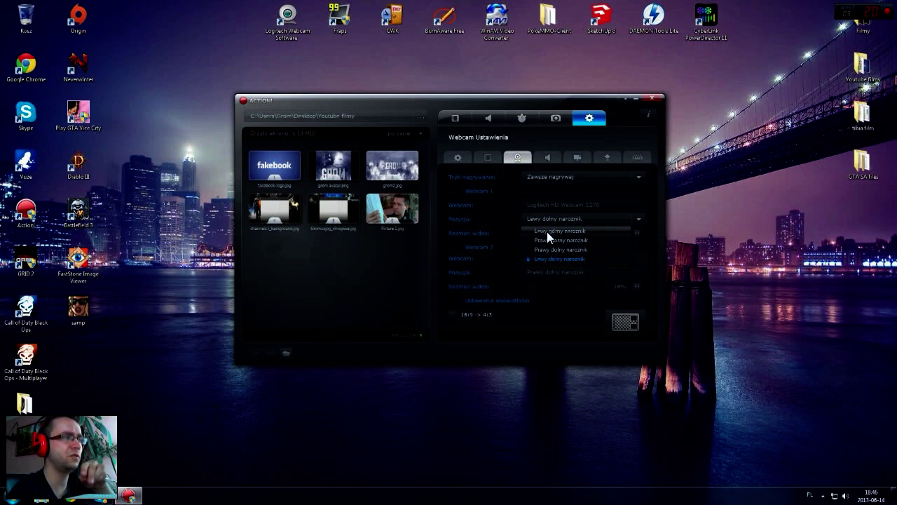
left_click(549, 218)
mouse_move(548, 234)
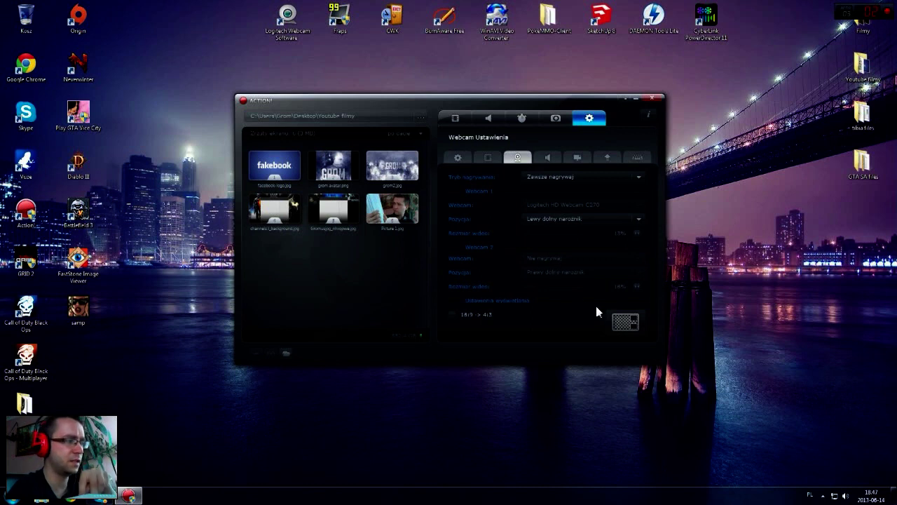
left_click(621, 322)
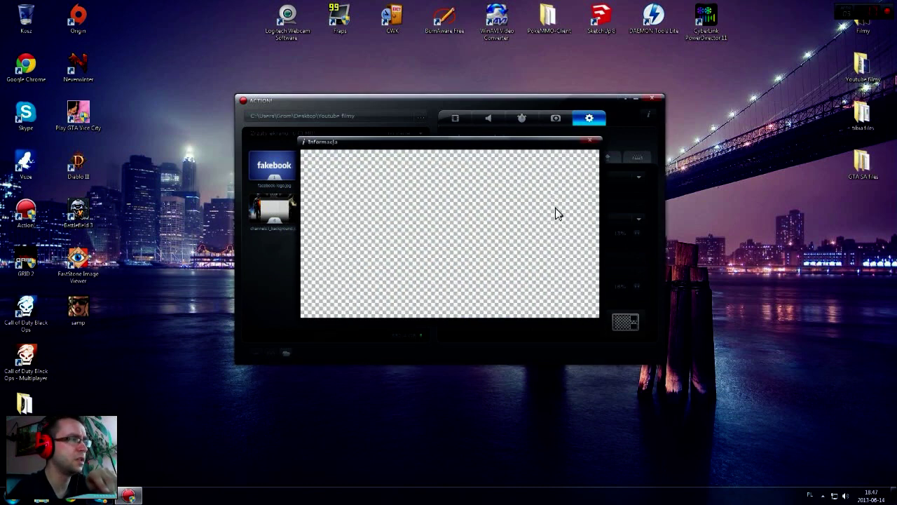
left_click(592, 141)
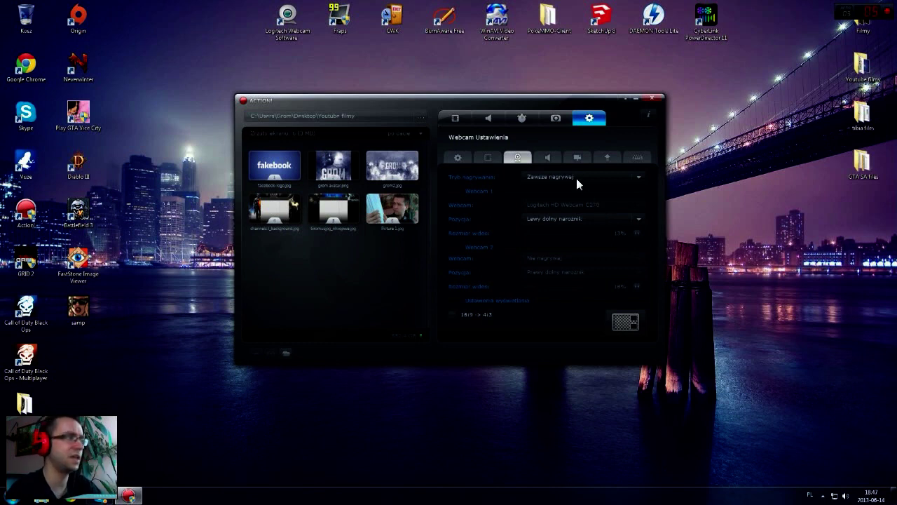
Step: In the sound settings, choose the Realtek High Definition microphone as the input device and Ustawienia domyślne for system sound
left_click(552, 159)
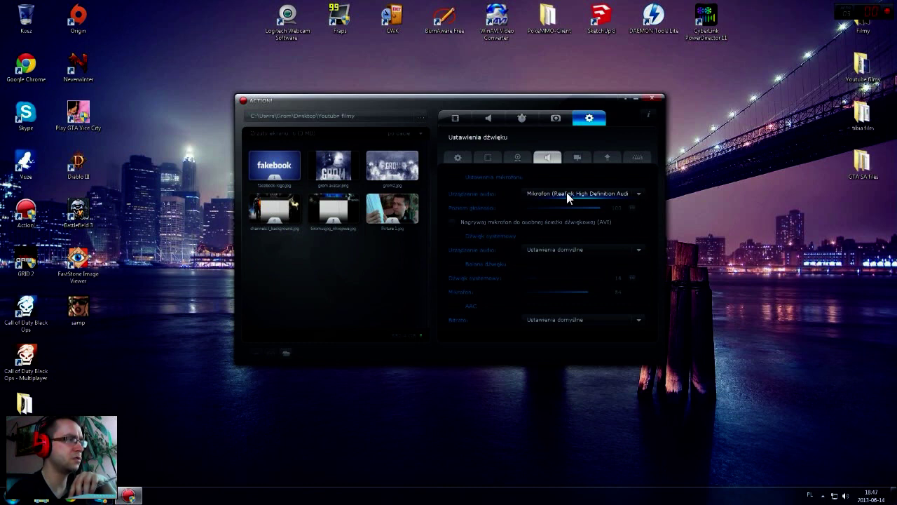
left_click(566, 192)
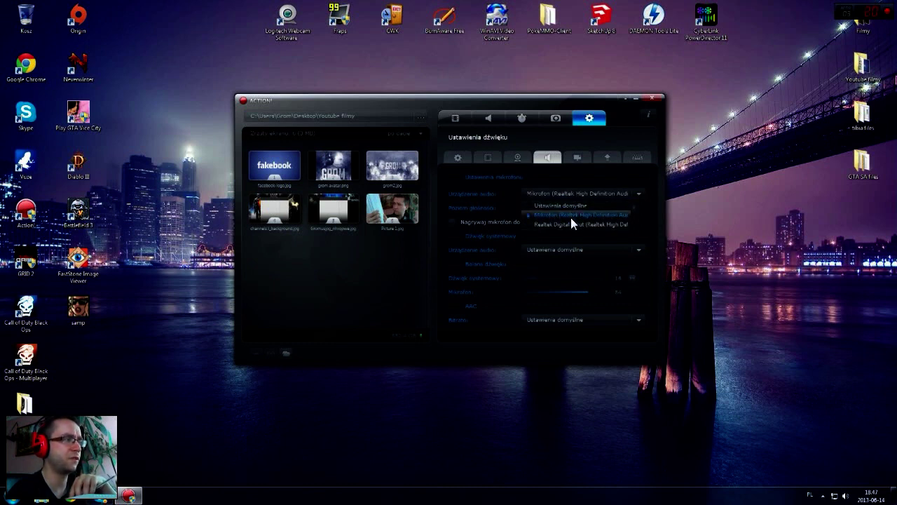
left_click(571, 214)
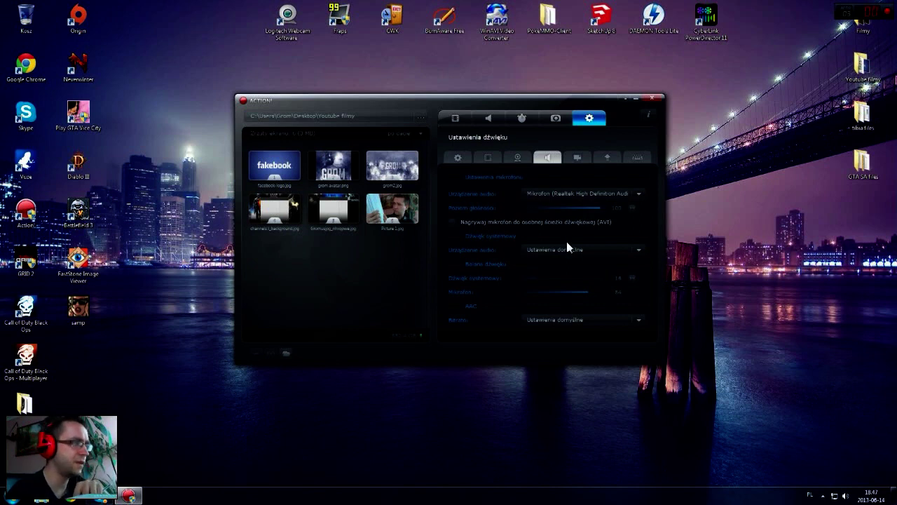
left_click(639, 249)
left_click(610, 261)
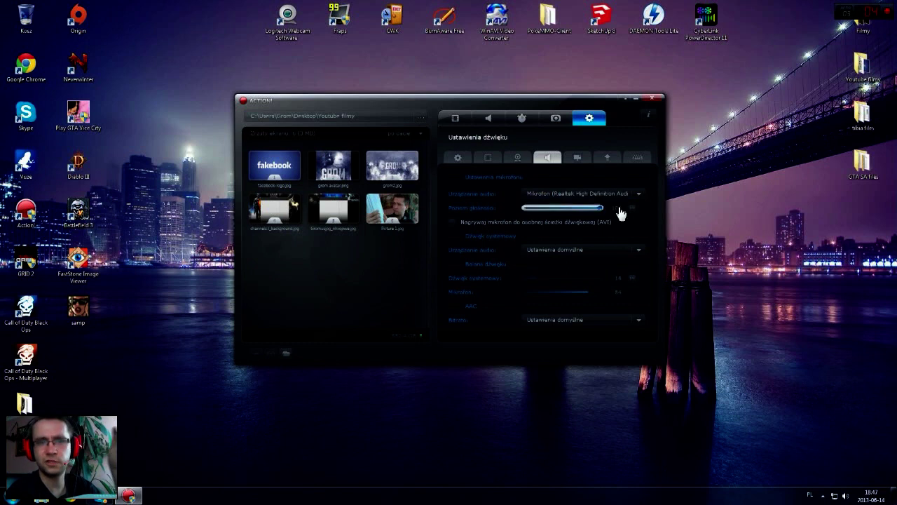
Step: Examine the HUD settings, the export settings and the keyboard shortcut assignments
left_click(573, 158)
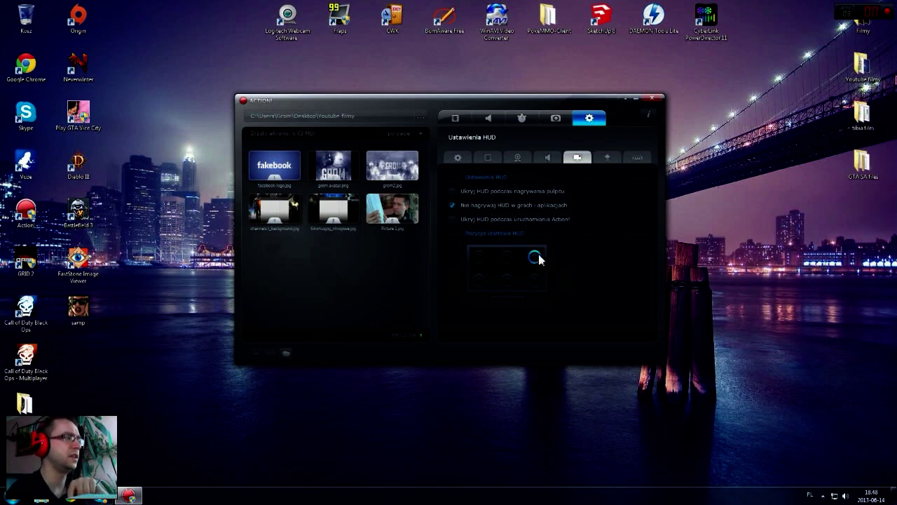
left_click(603, 157)
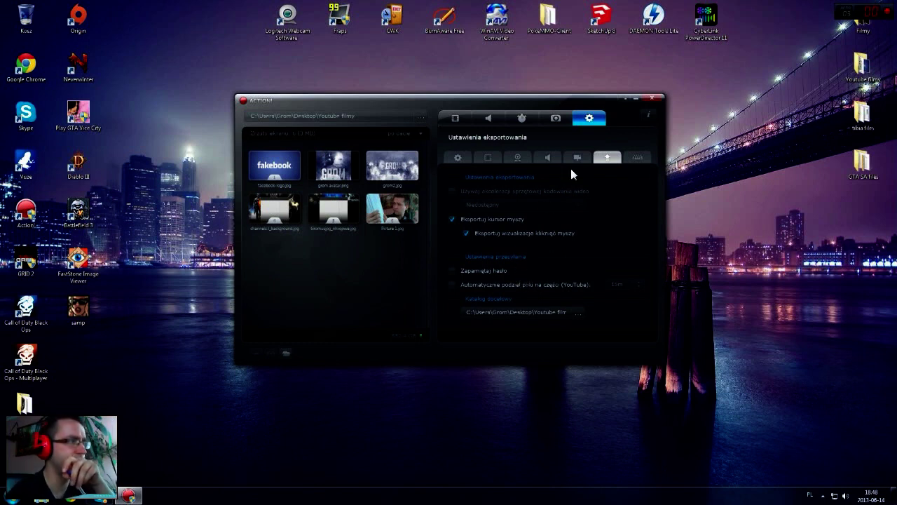
left_click(636, 157)
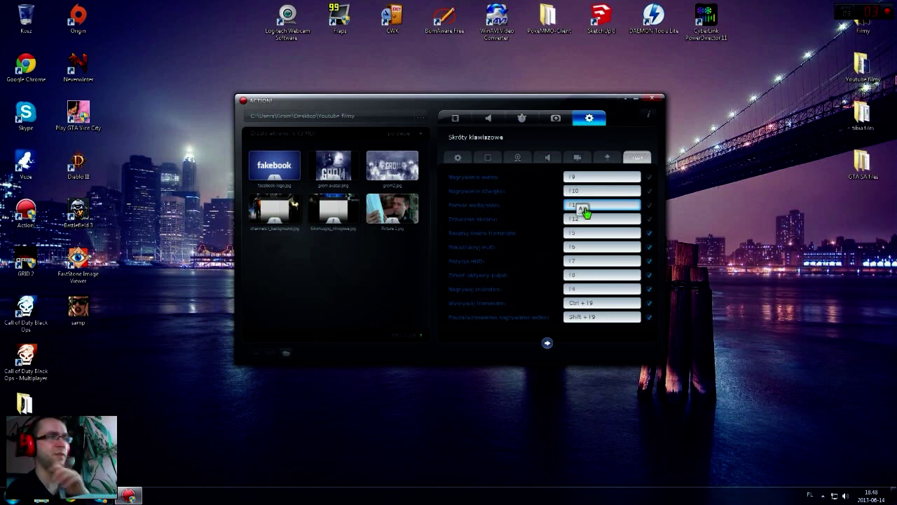